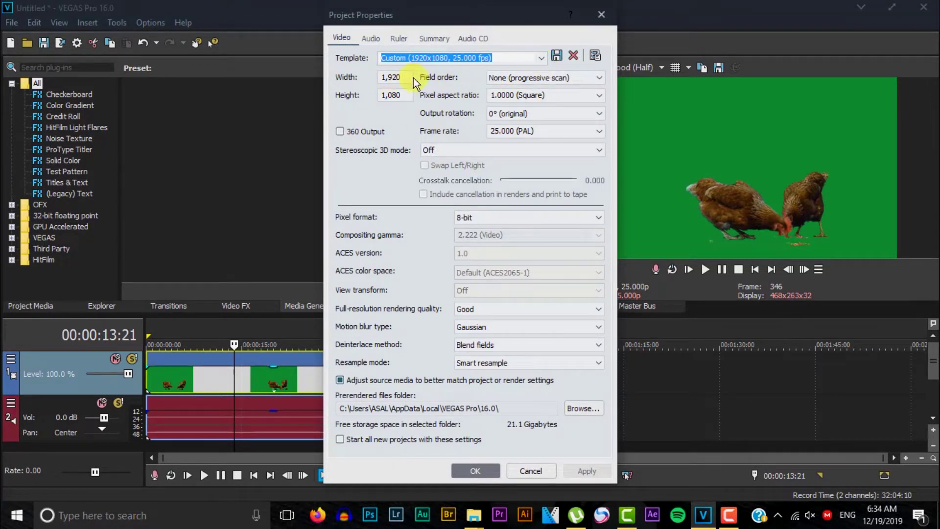
- Set the project frame rate to 29.970 (NTSC) and the resample mode to Disable resample, and apply the project properties
{"action": "left_click", "coordinate": [558, 131]}
{"action": "scroll", "coordinate": [559, 131], "scroll_direction": "down", "scroll_amount": 1}
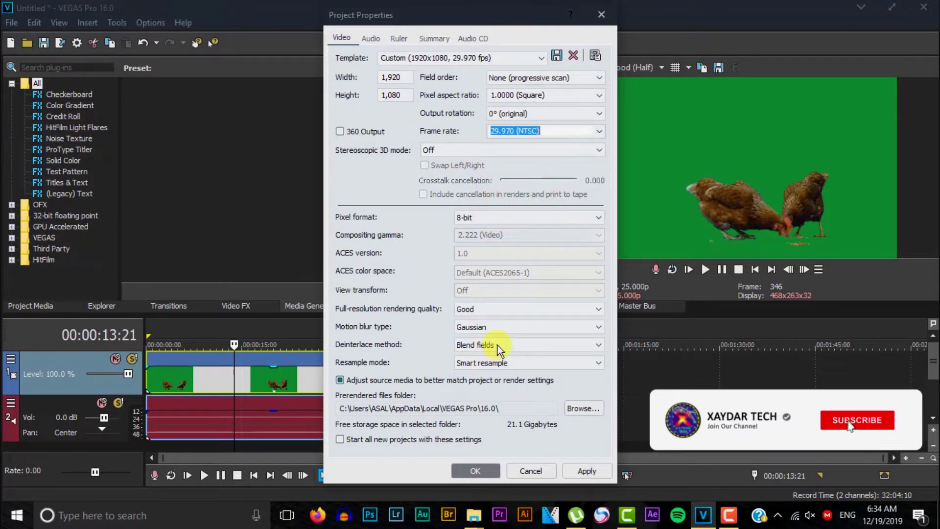
{"action": "left_click", "coordinate": [515, 363]}
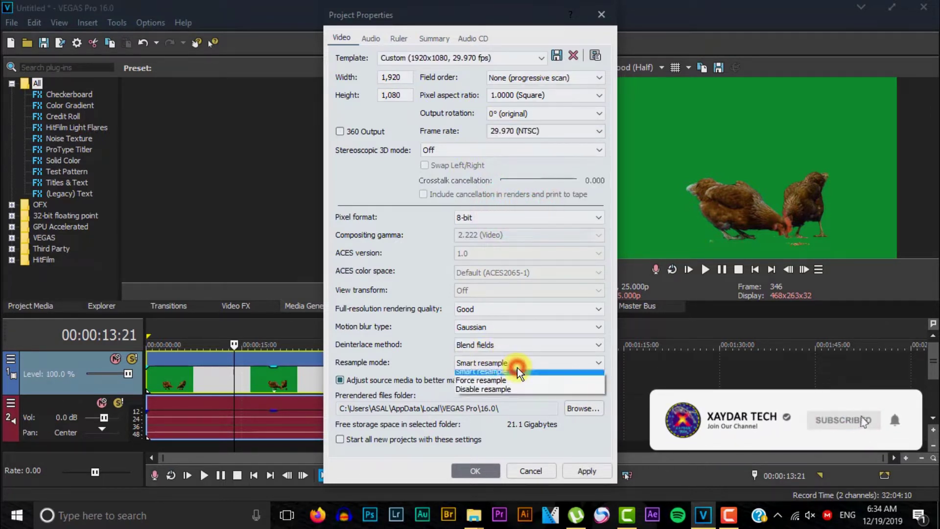
{"action": "left_click", "coordinate": [480, 392]}
{"action": "left_click", "coordinate": [583, 470]}
{"action": "left_click", "coordinate": [471, 471]}
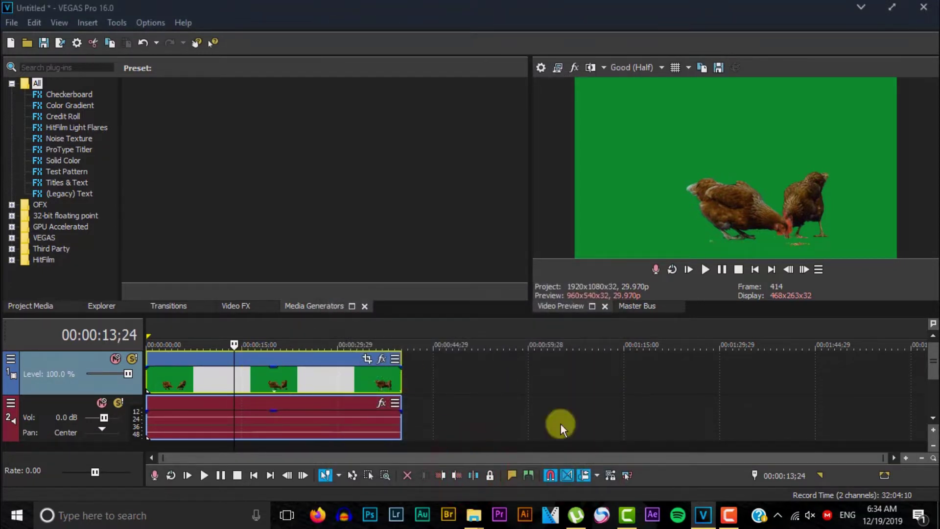
- Add bridge-in-the-forest-5969.jpg on a new track below the chicken clip and extend it to the end of that clip
{"action": "left_click", "coordinate": [707, 523]}
{"action": "left_click", "coordinate": [453, 281]}
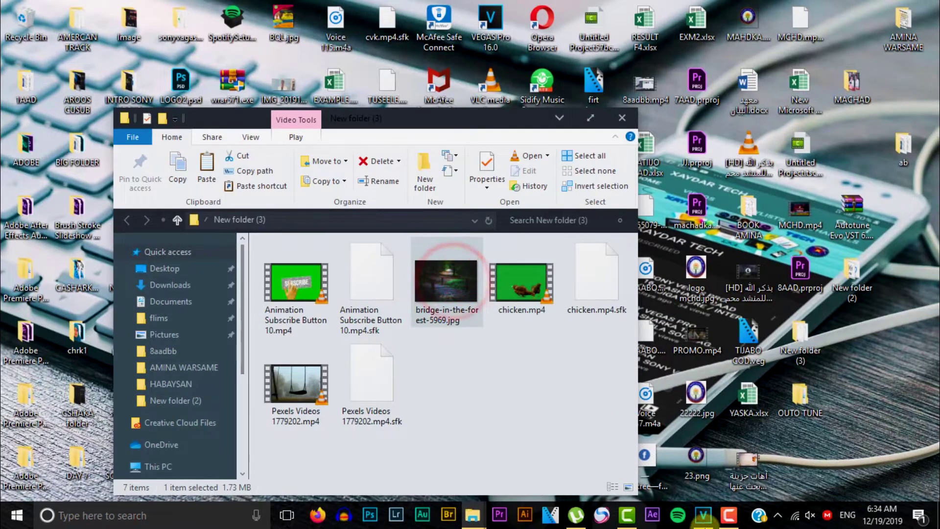
{"action": "left_click", "coordinate": [703, 515]}
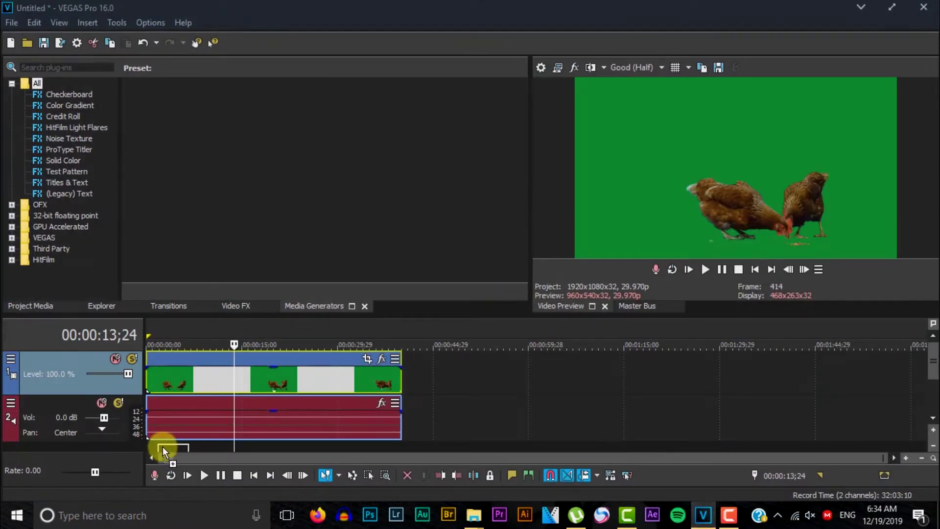
{"action": "left_click_drag", "start_coordinate": [163, 446], "coordinate": [401, 433]}
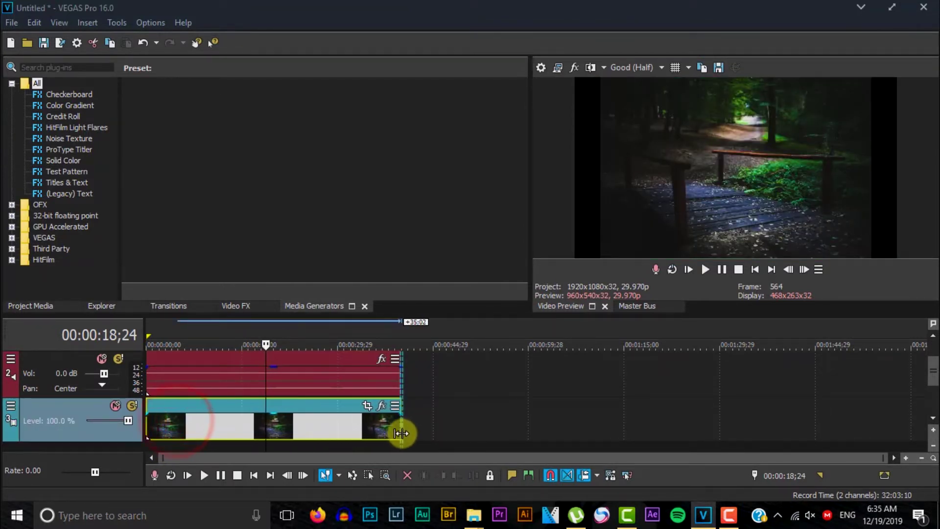
- Place the playhead at 00:00:19;04 and apply the Chroma Blur effect with the Reset to None preset to the chicken clip
{"action": "left_click_drag", "start_coordinate": [933, 387], "coordinate": [933, 363]}
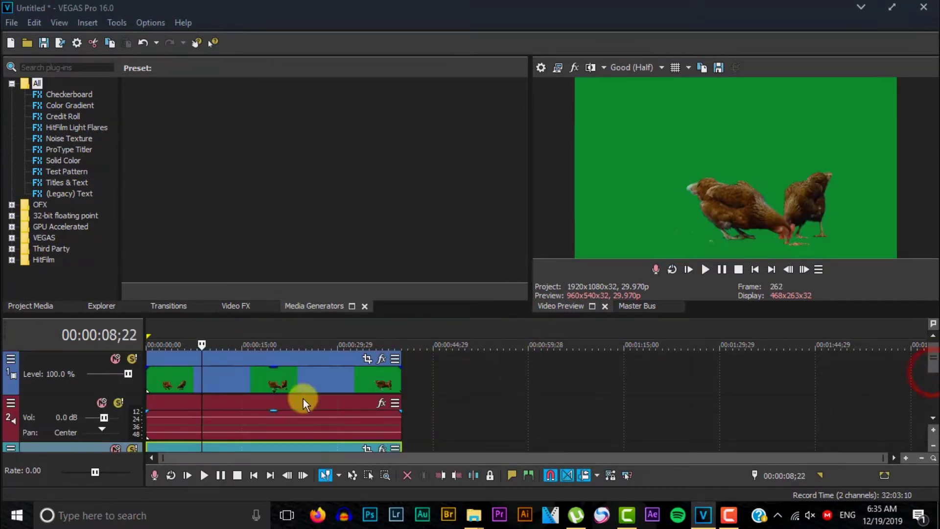
{"action": "left_click", "coordinate": [276, 373]}
{"action": "left_click", "coordinate": [275, 345]}
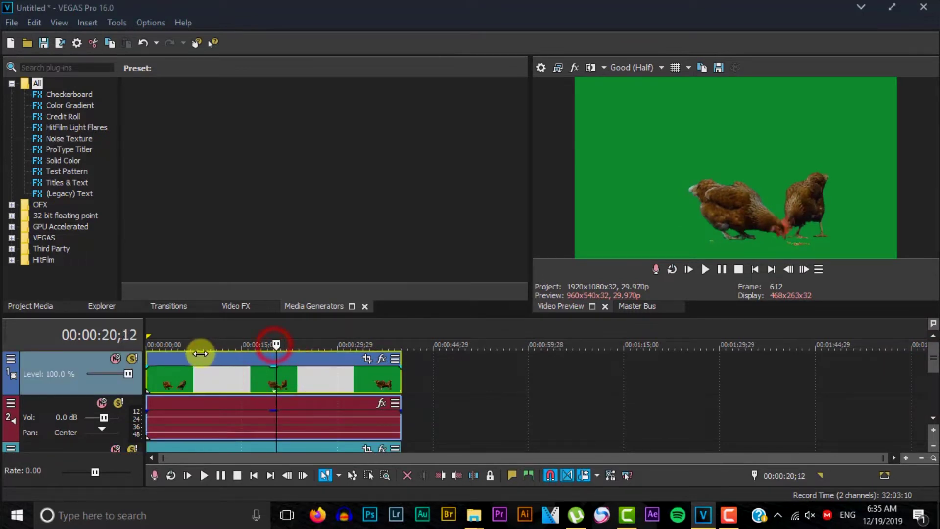
{"action": "left_click", "coordinate": [269, 345]}
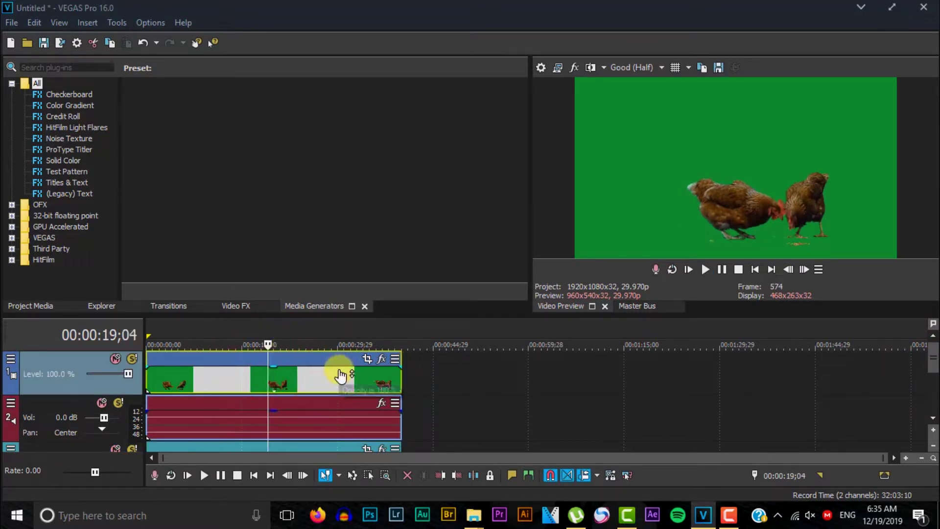
{"action": "left_click", "coordinate": [303, 311]}
{"action": "left_click", "coordinate": [239, 307]}
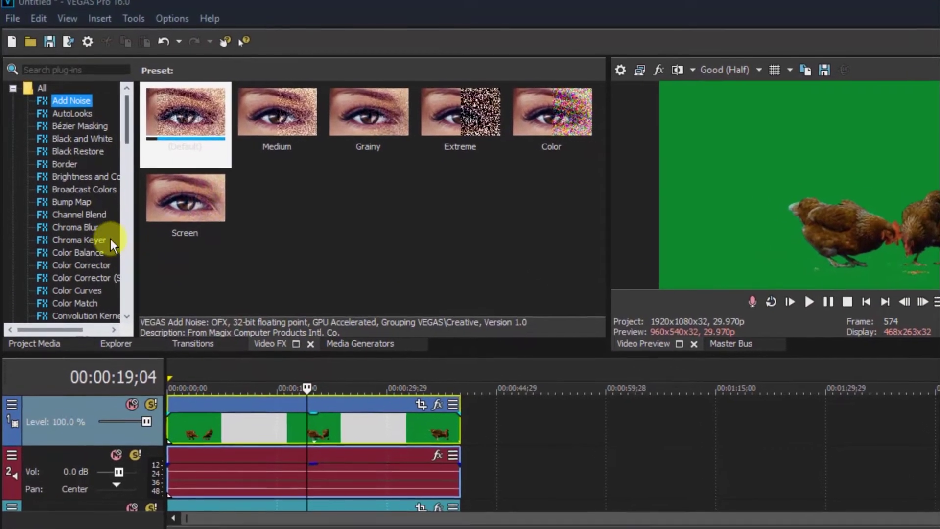
{"action": "left_click", "coordinate": [88, 228]}
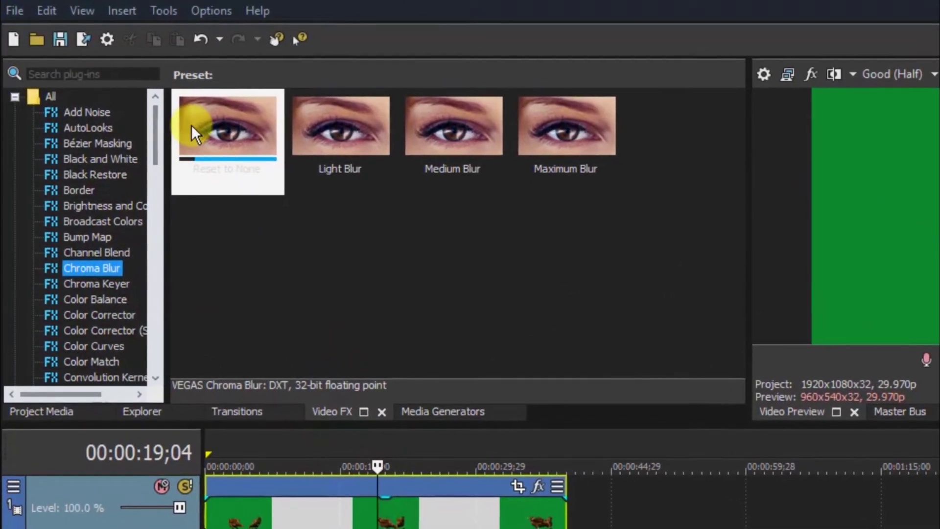
{"action": "left_click_drag", "start_coordinate": [204, 121], "coordinate": [356, 472]}
{"action": "left_click_drag", "start_coordinate": [384, 505], "coordinate": [392, 506]}
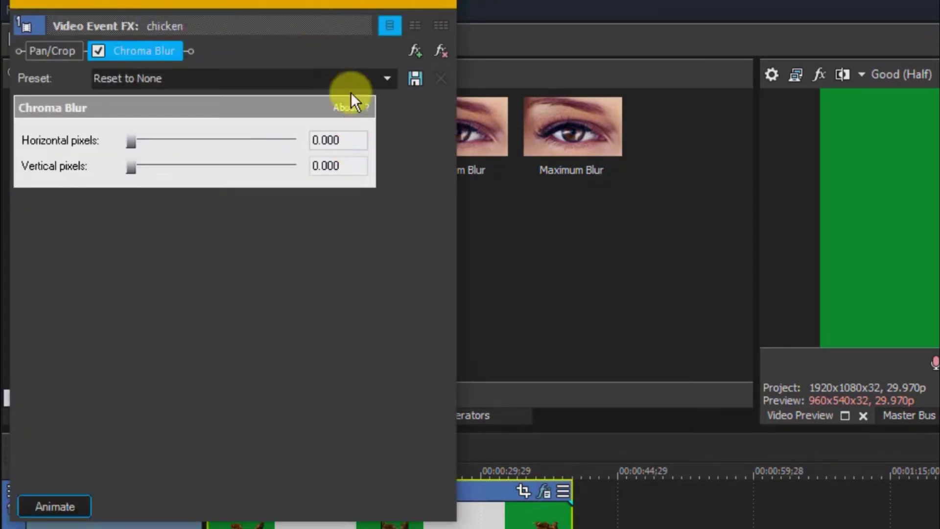
- Set the Chroma Blur's horizontal and vertical pixels to 0.300 each and close the effect settings
{"action": "left_click_drag", "start_coordinate": [347, 141], "coordinate": [325, 140]}
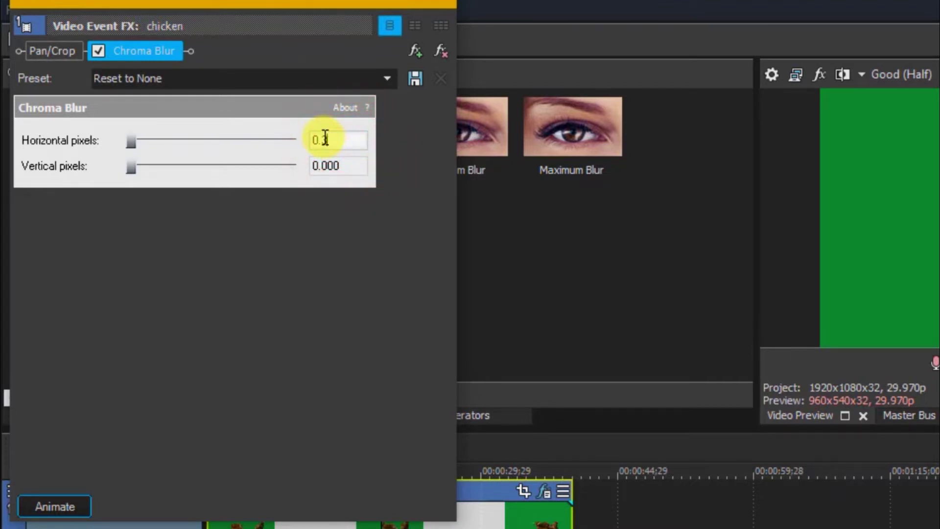
{"action": "left_click", "coordinate": [329, 165]}
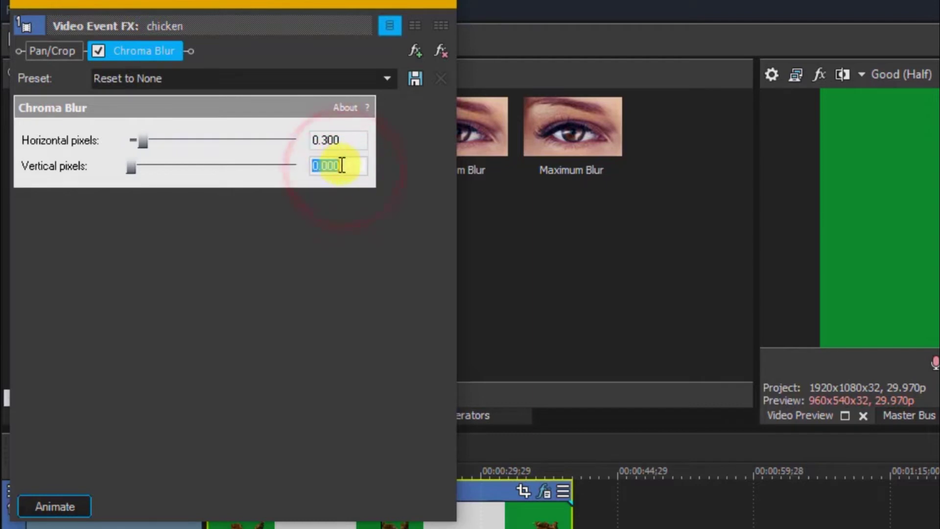
{"action": "left_click", "coordinate": [349, 165]}
{"action": "left_click_drag", "start_coordinate": [350, 166], "coordinate": [316, 162]}
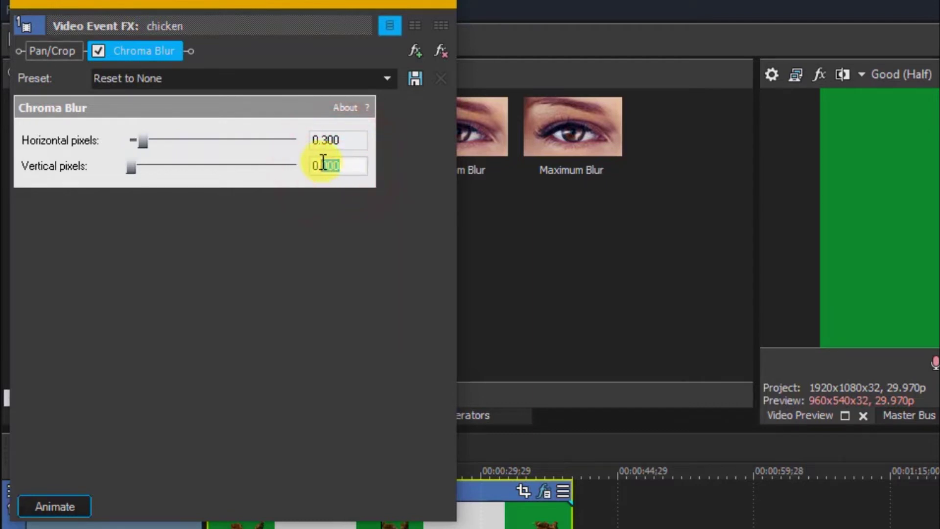
{"action": "type", "text": "3"}
{"action": "key", "text": "Return"}
{"action": "left_click", "coordinate": [448, 1]}
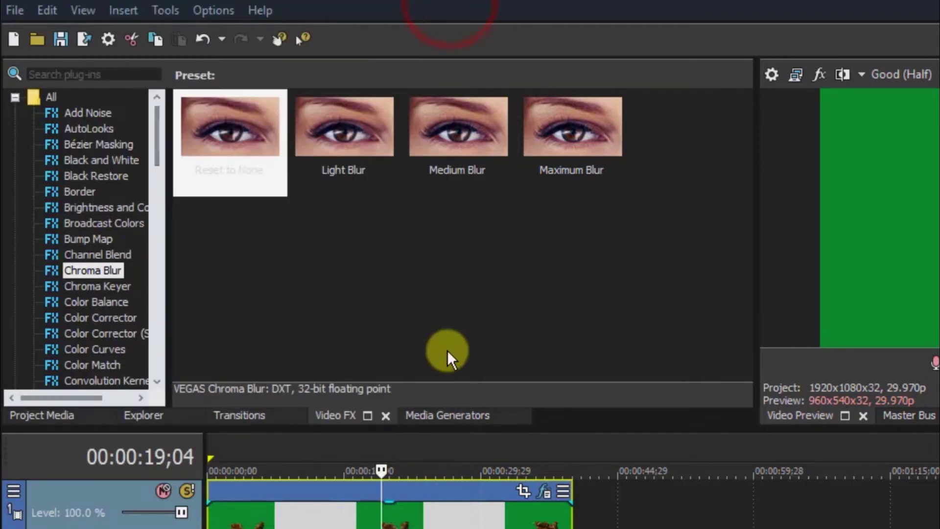
- Apply the Chroma Keyer effect with the Green Screen preset to the chicken clip
{"action": "left_click", "coordinate": [351, 414]}
{"action": "key", "text": "Down"}
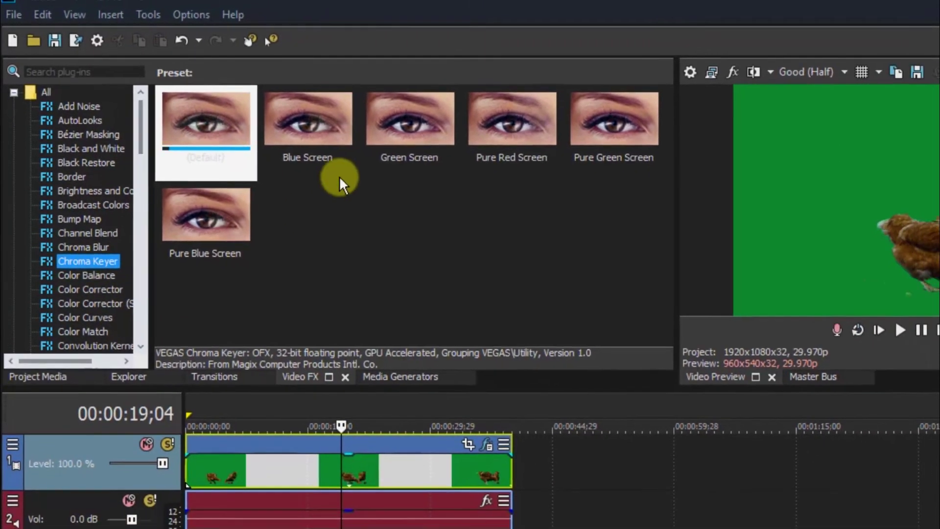
{"action": "left_click", "coordinate": [431, 129]}
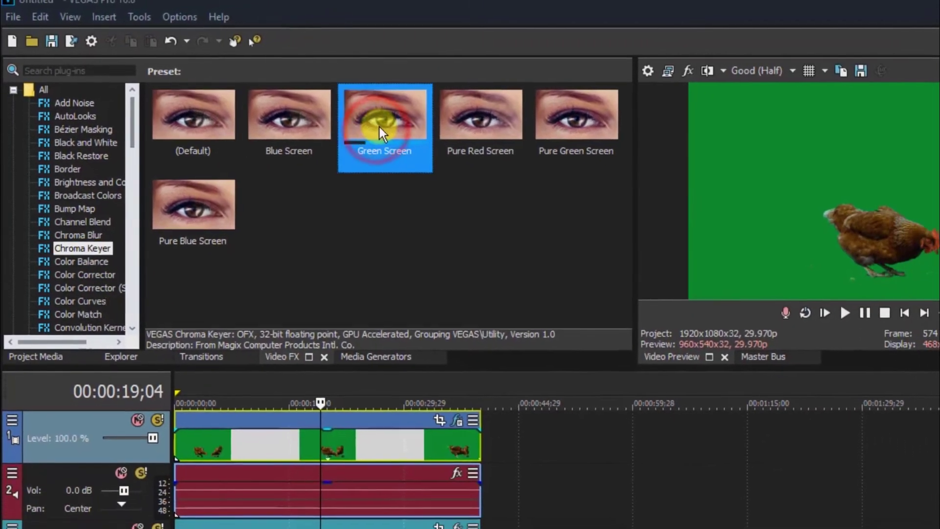
{"action": "left_click_drag", "start_coordinate": [434, 126], "coordinate": [434, 219]}
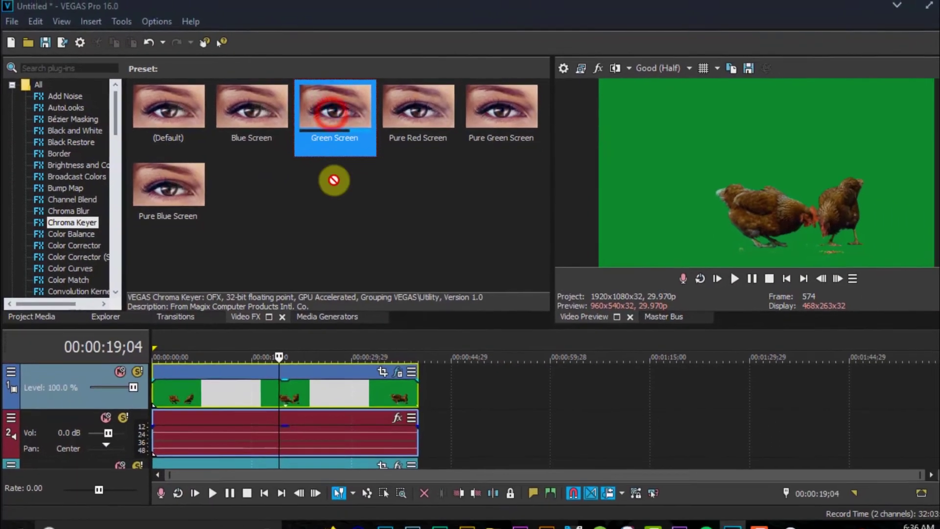
{"action": "left_click_drag", "start_coordinate": [334, 180], "coordinate": [276, 386]}
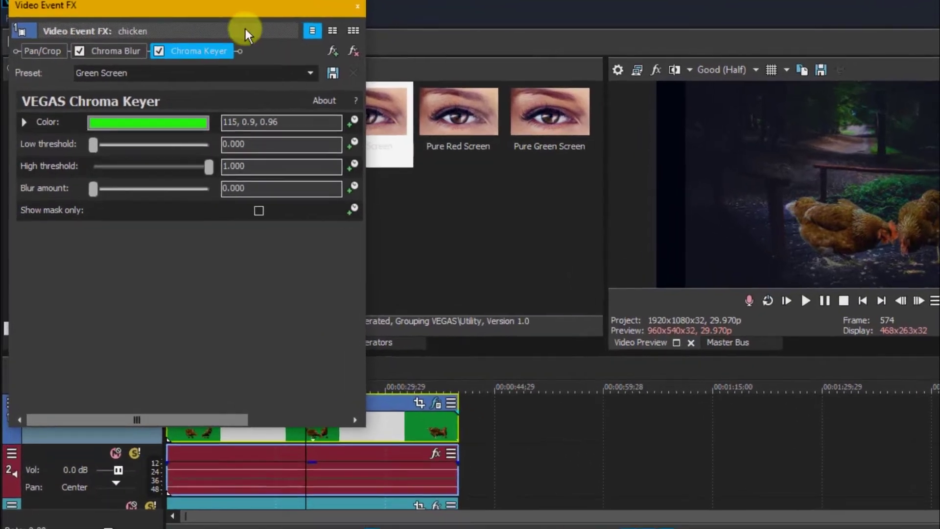
- Sample the Chroma Keyer's key color from the green background of the chicken clip in the timeline
{"action": "left_click_drag", "start_coordinate": [214, 17], "coordinate": [279, 14]}
{"action": "left_click_drag", "start_coordinate": [396, 2], "coordinate": [383, 8]}
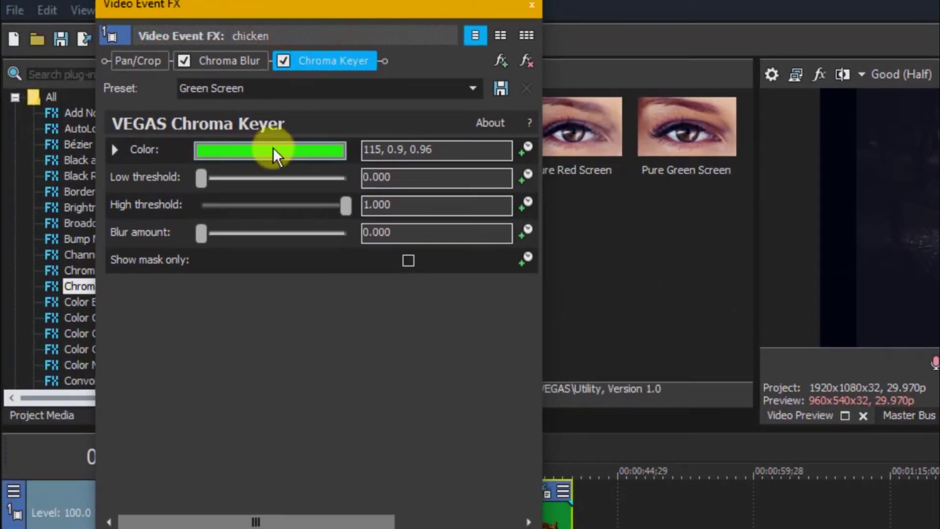
{"action": "left_click", "coordinate": [301, 152]}
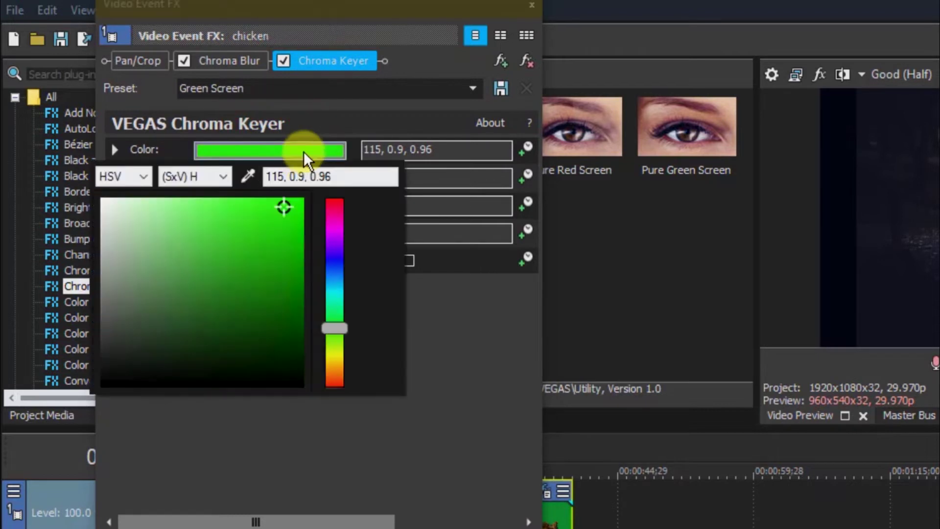
{"action": "left_click", "coordinate": [249, 177]}
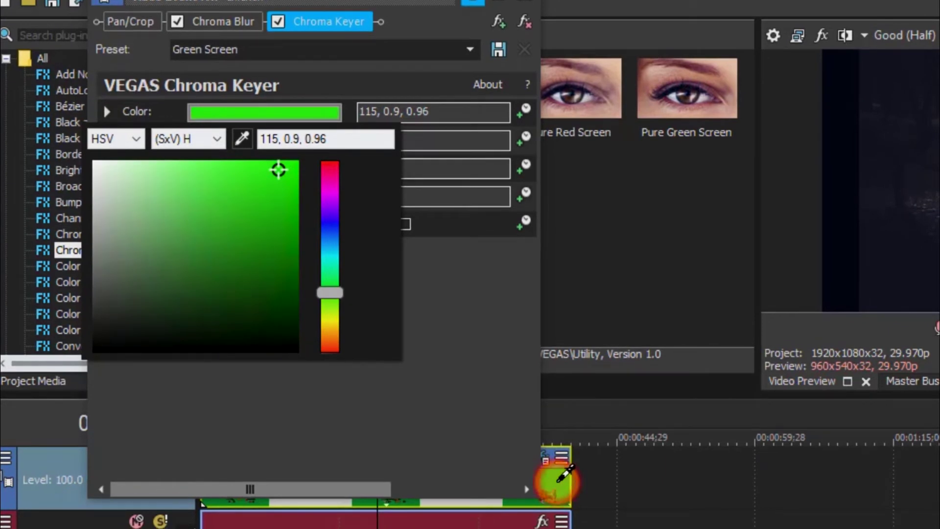
{"action": "left_click", "coordinate": [558, 479]}
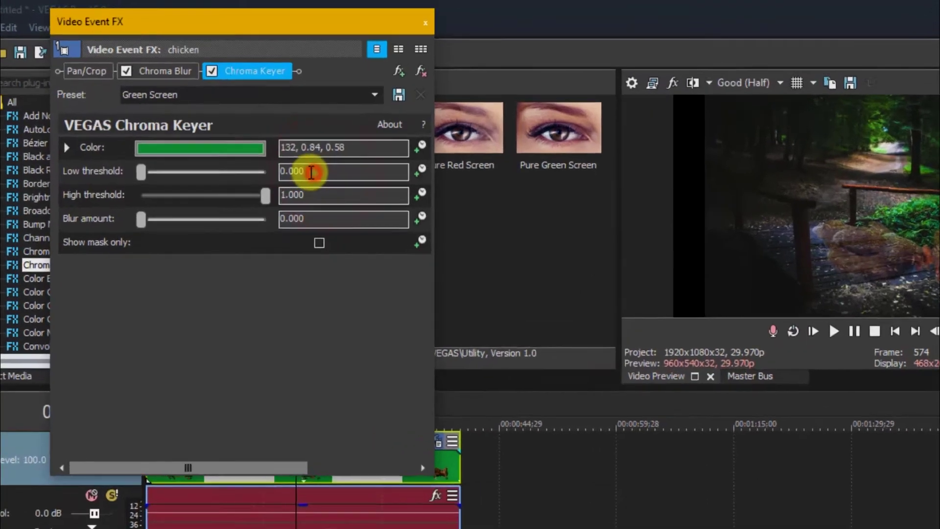
- Set the Chroma Keyer's low threshold to 0.400 and high threshold to 0.327, and review the Chroma Blur settings
{"action": "left_click_drag", "start_coordinate": [311, 172], "coordinate": [291, 170]}
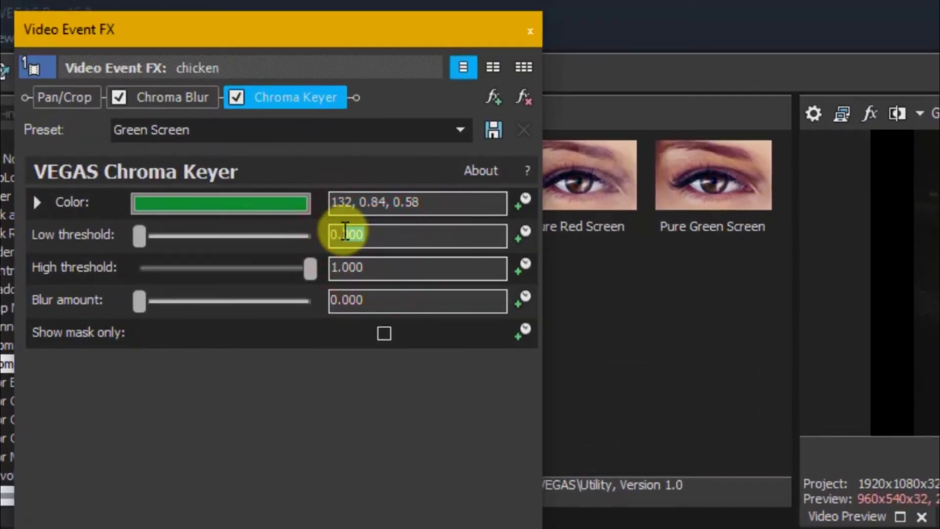
{"action": "type", "text": "4"}
{"action": "left_click_drag", "start_coordinate": [387, 266], "coordinate": [315, 247]}
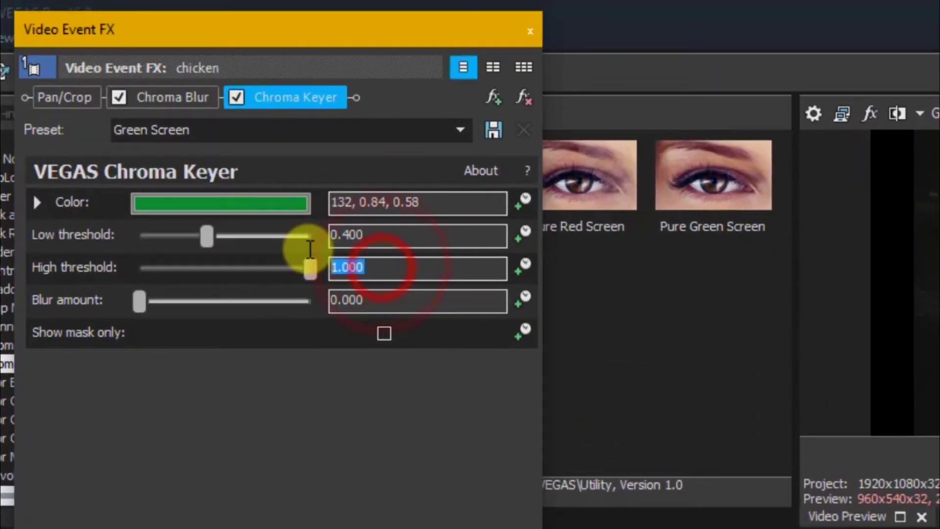
{"action": "type", "text": "0"}
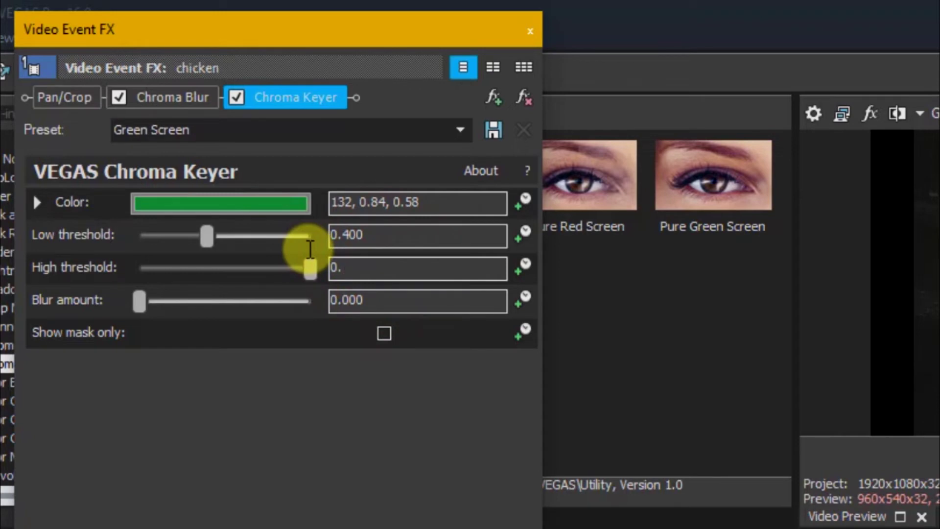
{"action": "key", "text": "Tab"}
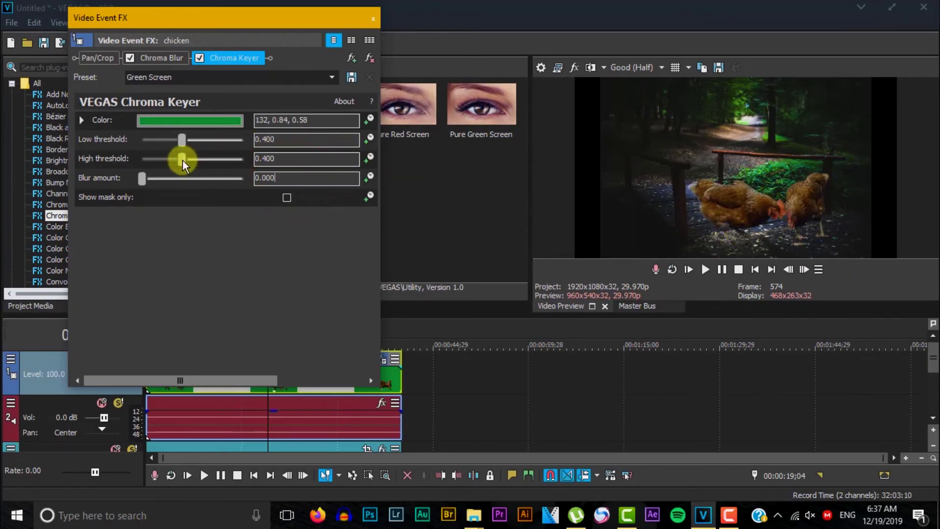
{"action": "left_click_drag", "start_coordinate": [182, 160], "coordinate": [175, 160]}
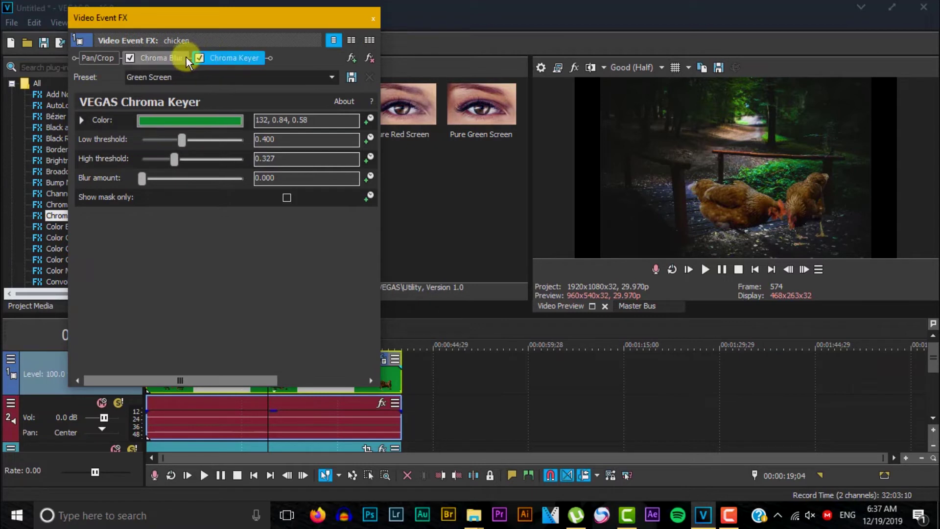
{"action": "left_click", "coordinate": [170, 57]}
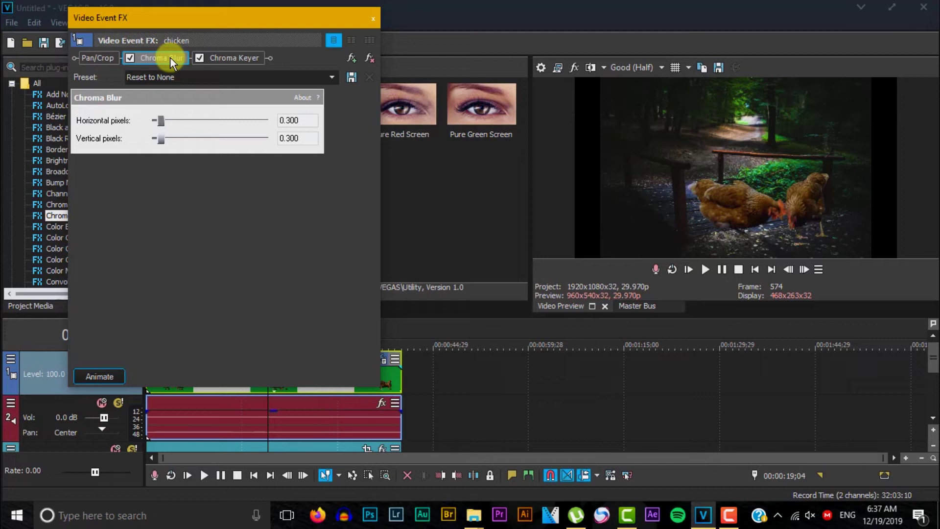
{"action": "left_click", "coordinate": [219, 57]}
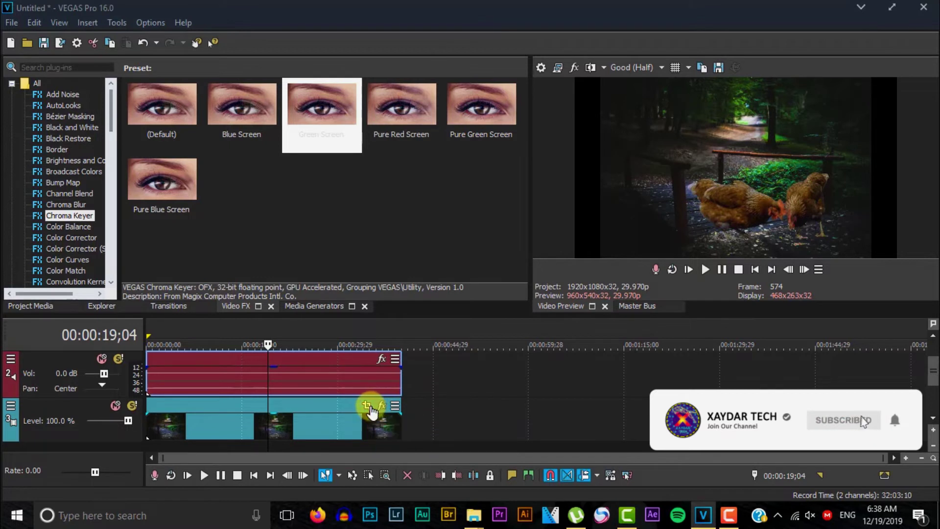
- Crop the forest bridge image to about 4,534 × 3,023 with Event Pan/Crop and play back the composite
{"action": "left_click", "coordinate": [369, 408]}
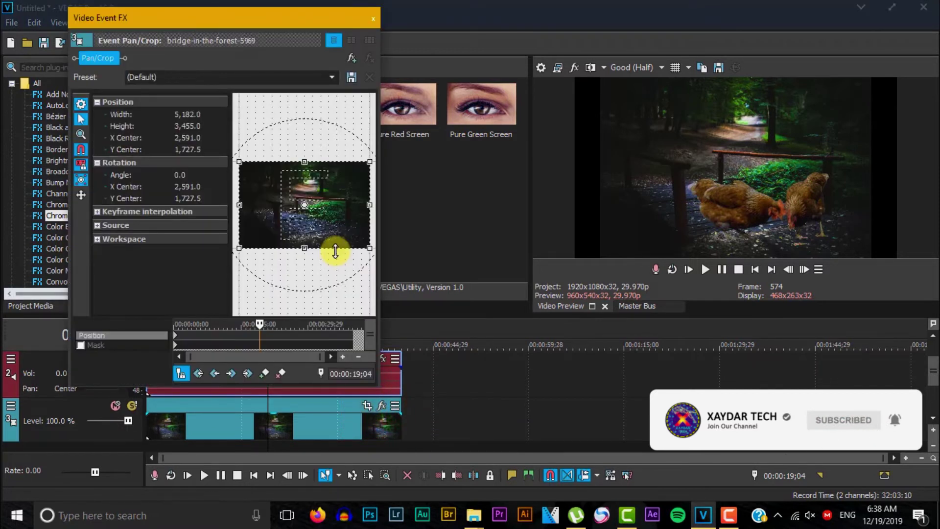
{"action": "left_click_drag", "start_coordinate": [369, 251], "coordinate": [361, 244]}
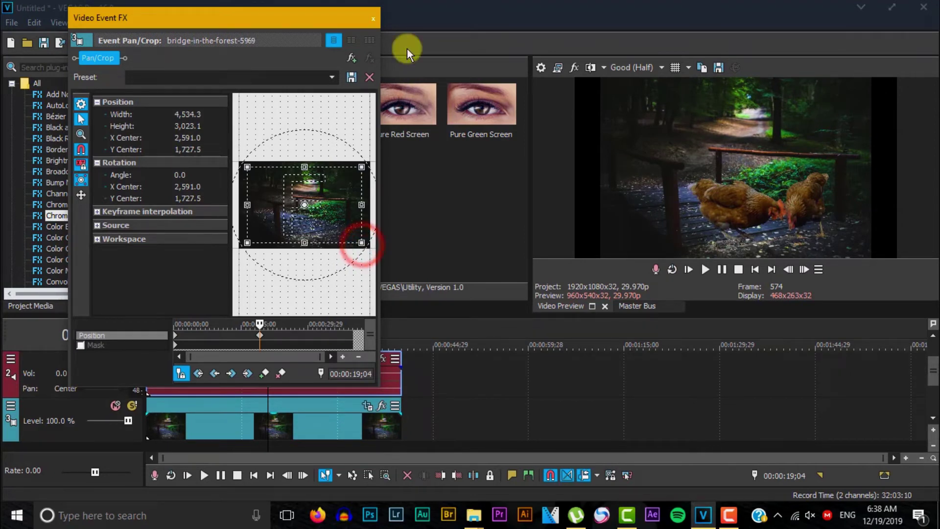
{"action": "left_click", "coordinate": [374, 18]}
{"action": "left_click", "coordinate": [307, 374]}
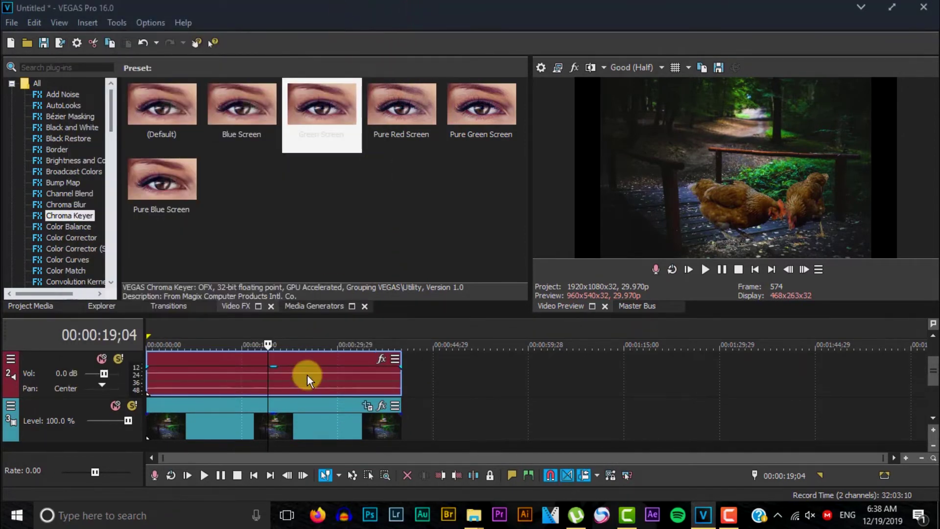
{"action": "key", "text": "space"}
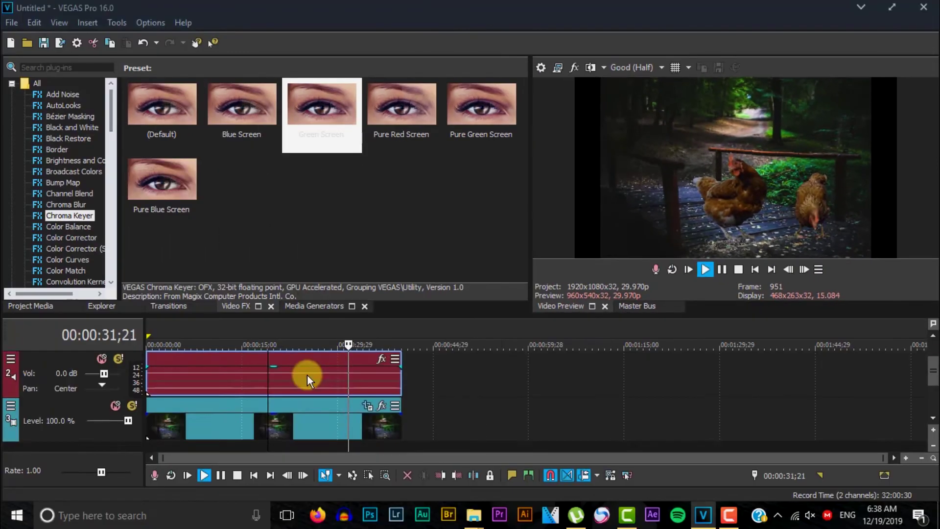
- Add Animation Subscribe Button 10.mp4 from New folder (3) to the top video track at about 00:00:55;01
{"action": "left_click", "coordinate": [497, 346]}
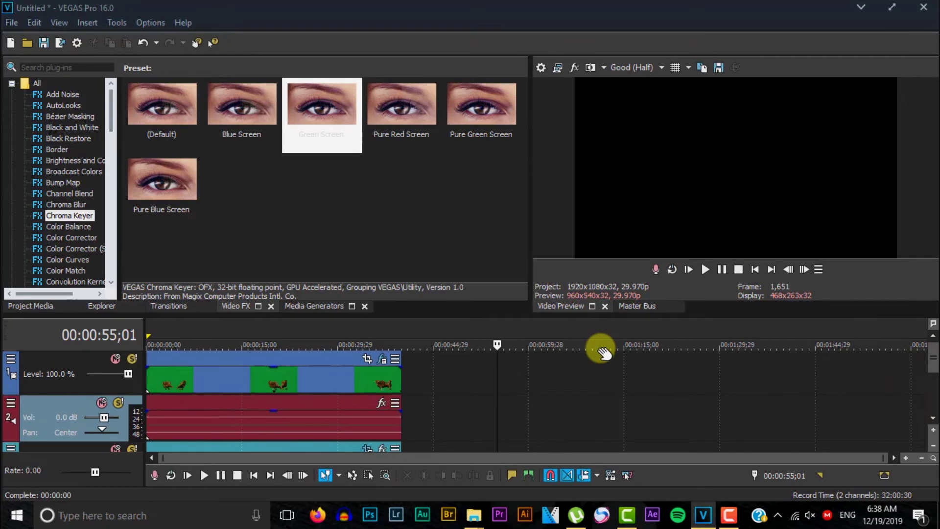
{"action": "left_click", "coordinate": [861, 9]}
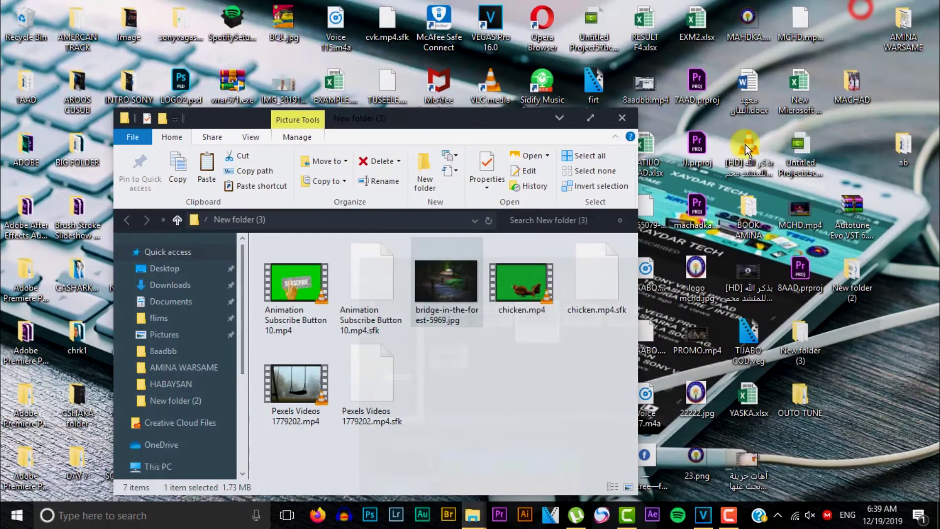
{"action": "left_click_drag", "start_coordinate": [291, 287], "coordinate": [506, 377]}
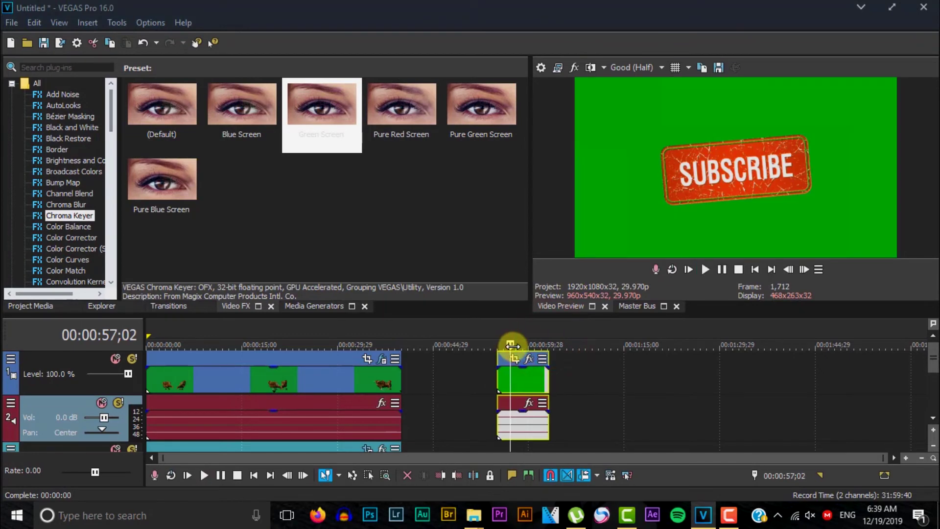
- Add Pexels Videos 1779202.mp4 to the third track beneath the subscribe clip and trim its end to match that clip
{"action": "left_click", "coordinate": [704, 514]}
{"action": "left_click_drag", "start_coordinate": [318, 375], "coordinate": [501, 447]}
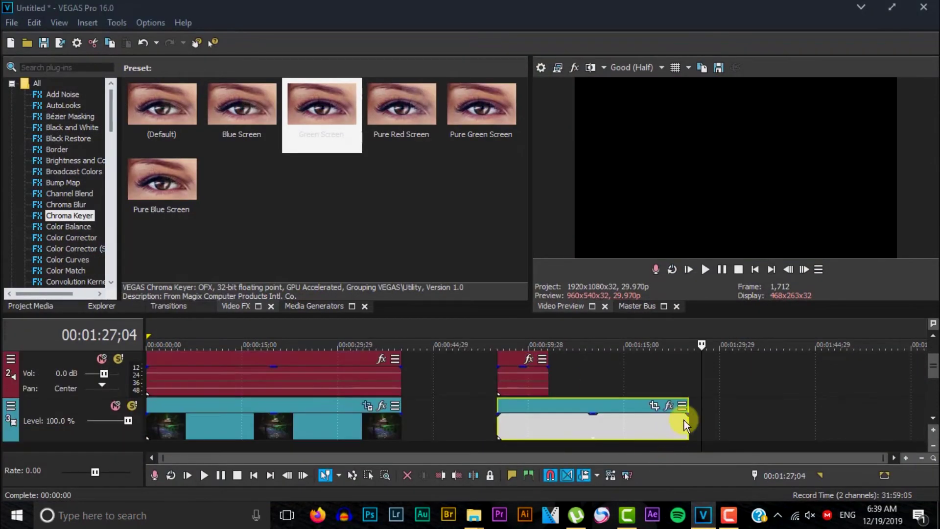
{"action": "left_click_drag", "start_coordinate": [684, 421], "coordinate": [548, 420]}
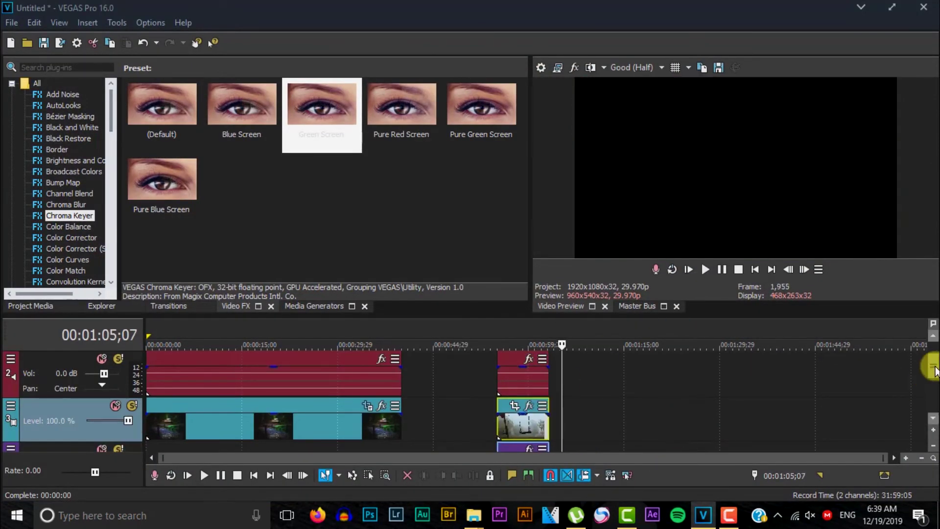
- Apply Chroma Blur with the Reset to None preset to the subscribe clip and enter 300 for both horizontal and vertical pixels
{"action": "left_click_drag", "start_coordinate": [929, 361], "coordinate": [929, 336]}
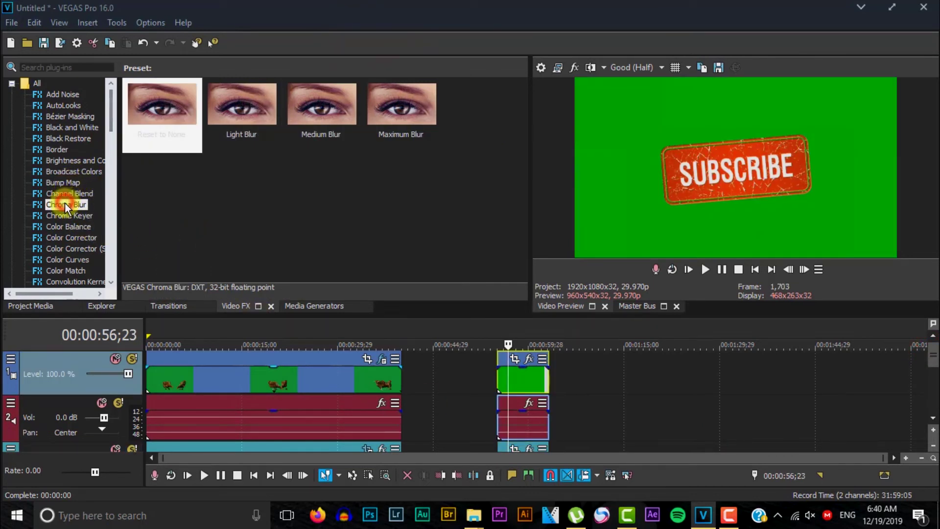
{"action": "left_click_drag", "start_coordinate": [66, 205], "coordinate": [408, 336]}
{"action": "left_click_drag", "start_coordinate": [489, 362], "coordinate": [507, 369]}
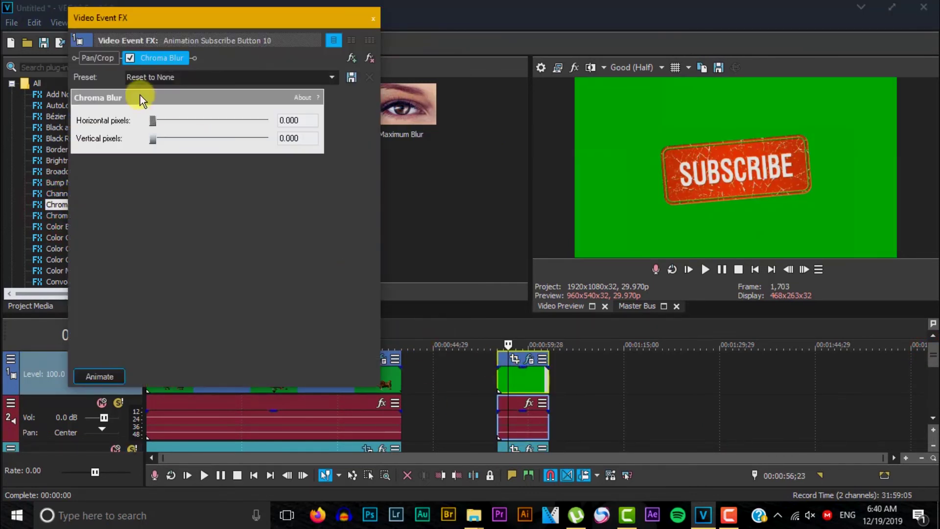
{"action": "left_click_drag", "start_coordinate": [304, 120], "coordinate": [288, 138]}
{"action": "type", "text": "300300"}
{"action": "left_click", "coordinate": [373, 19]}
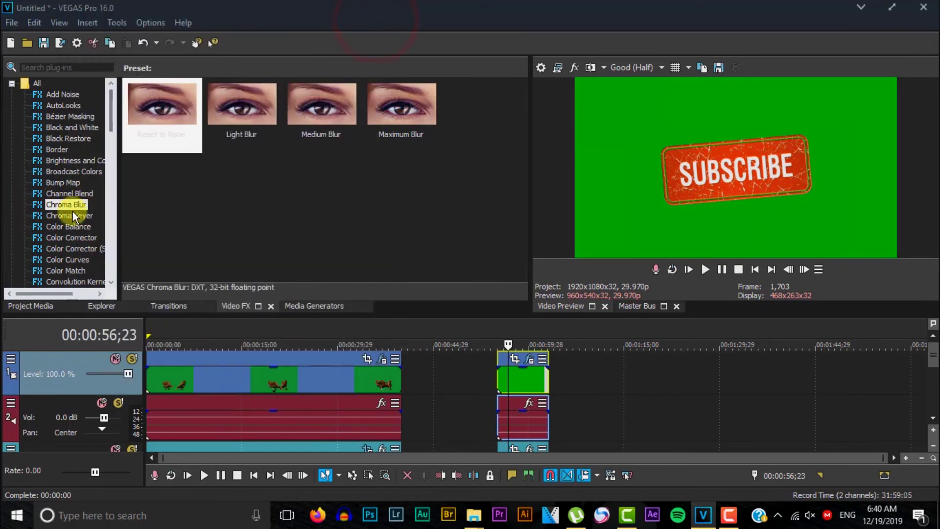
- Apply Chroma Keyer with the Green Screen preset to the subscribe clip and sample the key color from its green background in the timeline
{"action": "left_click", "coordinate": [55, 216]}
{"action": "left_click_drag", "start_coordinate": [325, 103], "coordinate": [514, 387]}
{"action": "left_click", "coordinate": [201, 120]}
{"action": "left_click_drag", "start_coordinate": [204, 161], "coordinate": [213, 196]}
{"action": "left_click", "coordinate": [175, 138]}
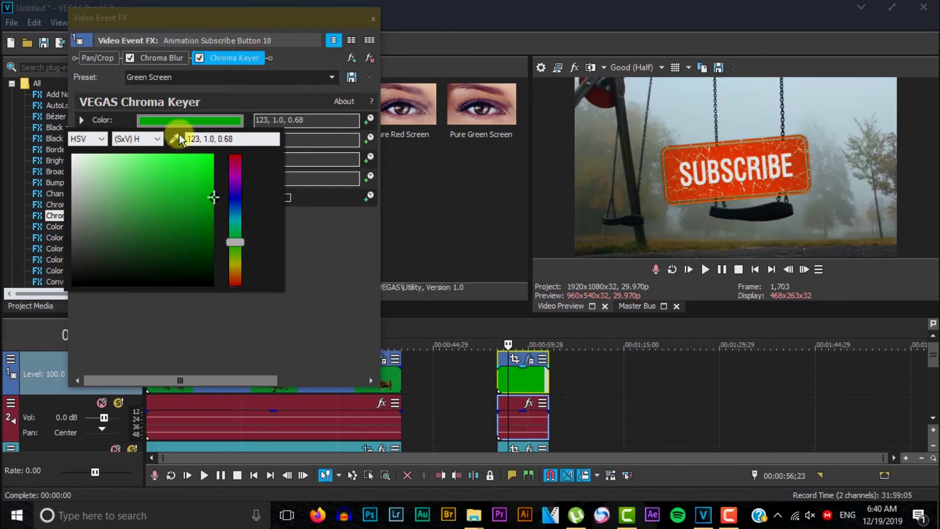
{"action": "left_click", "coordinate": [529, 376]}
{"action": "left_click", "coordinate": [190, 119]}
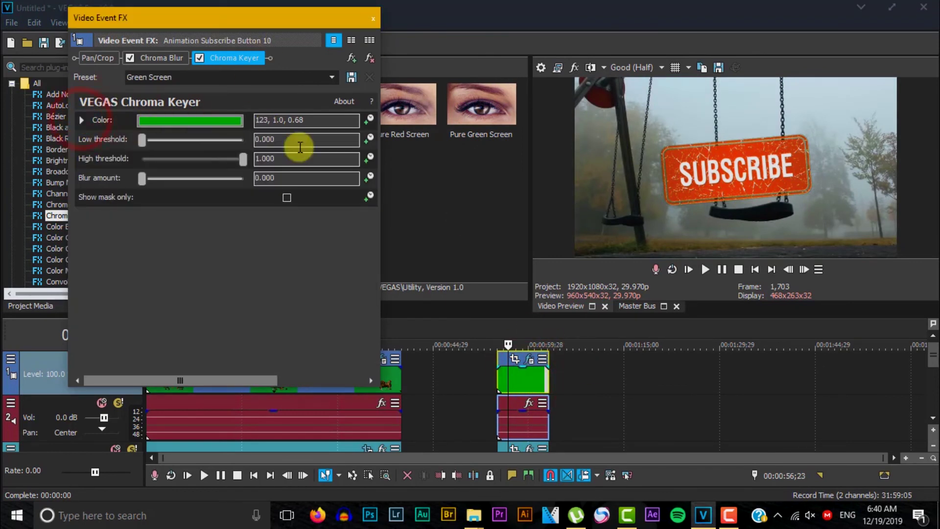
- Set the subscribe clip's Chroma Keyer low and high thresholds to 0.400 and play back the composite
{"action": "double_click", "coordinate": [291, 162]}
{"action": "type", "text": "0"}
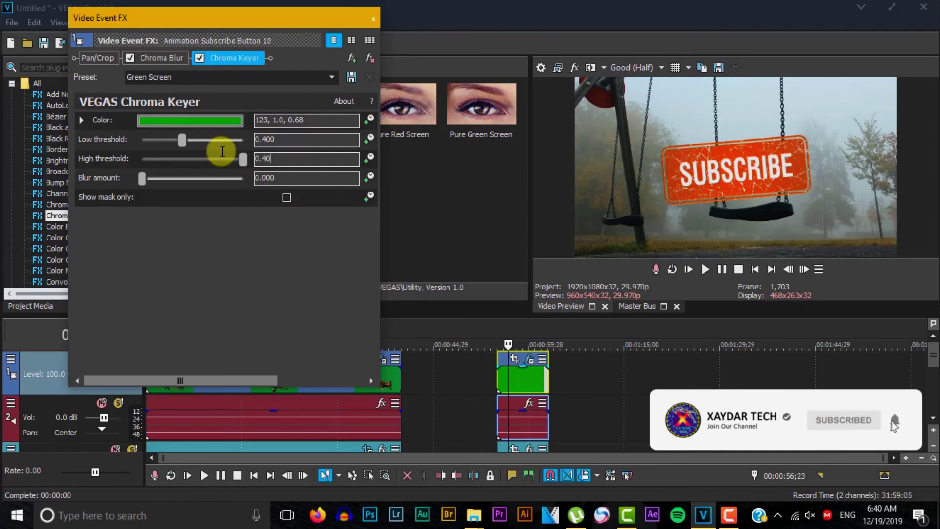
{"action": "left_click", "coordinate": [289, 178]}
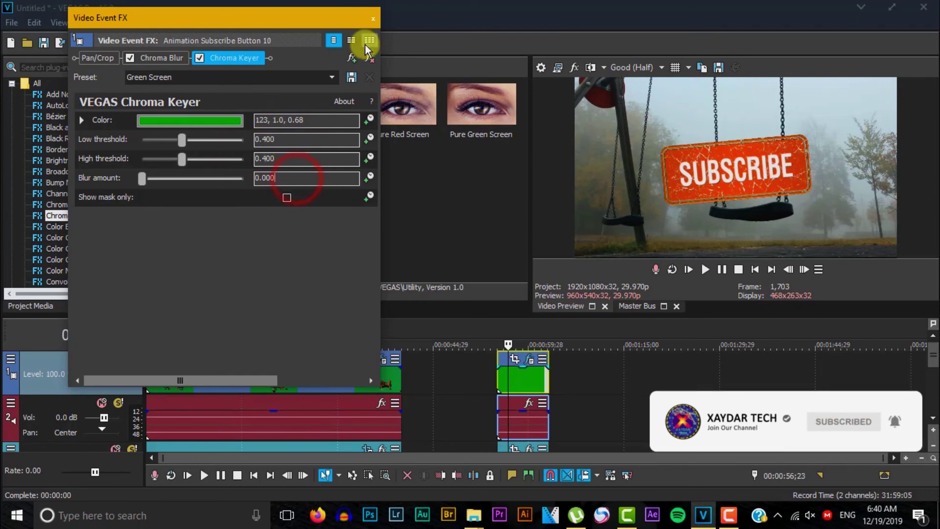
{"action": "left_click", "coordinate": [374, 19]}
{"action": "key", "text": "space"}
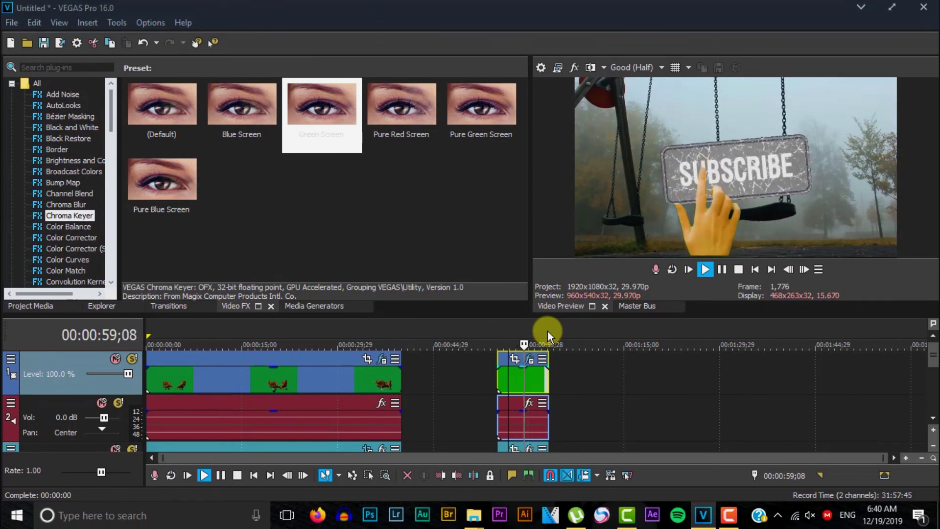
{"action": "key", "text": "space"}
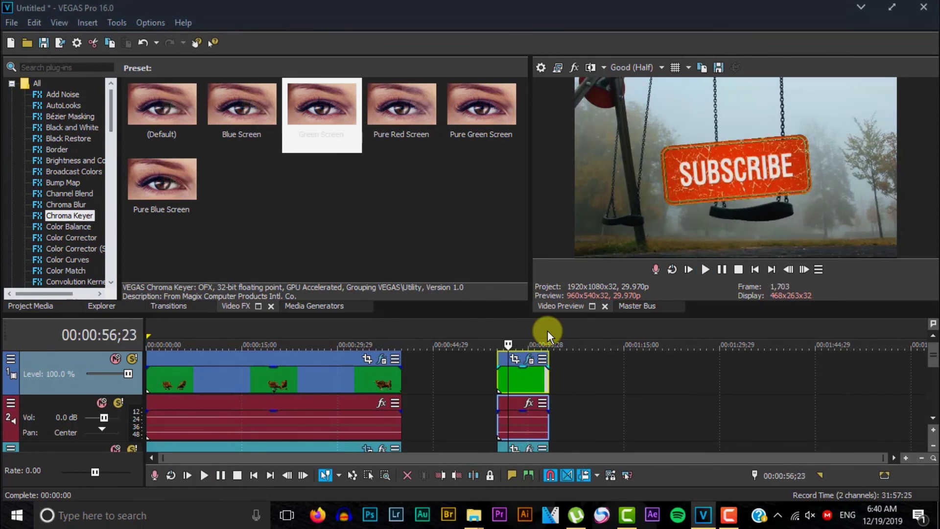